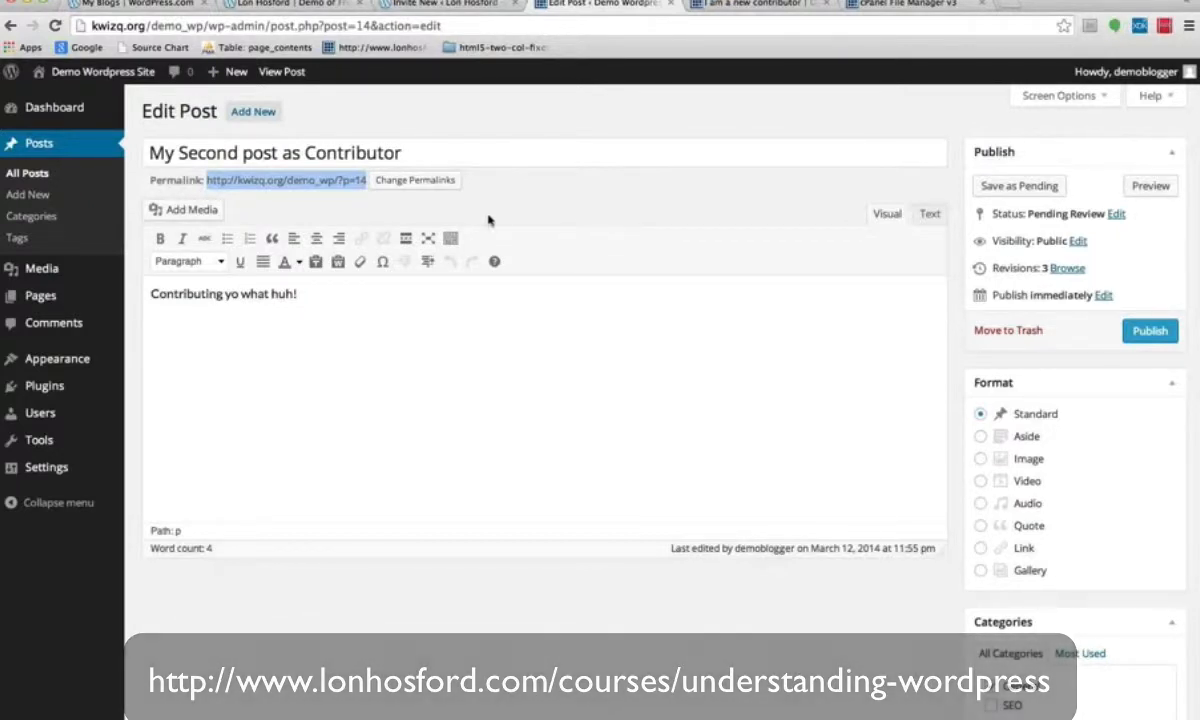
# Step: Open the Permalink Settings page of the demo WordPress site
pyautogui.click(421, 181)
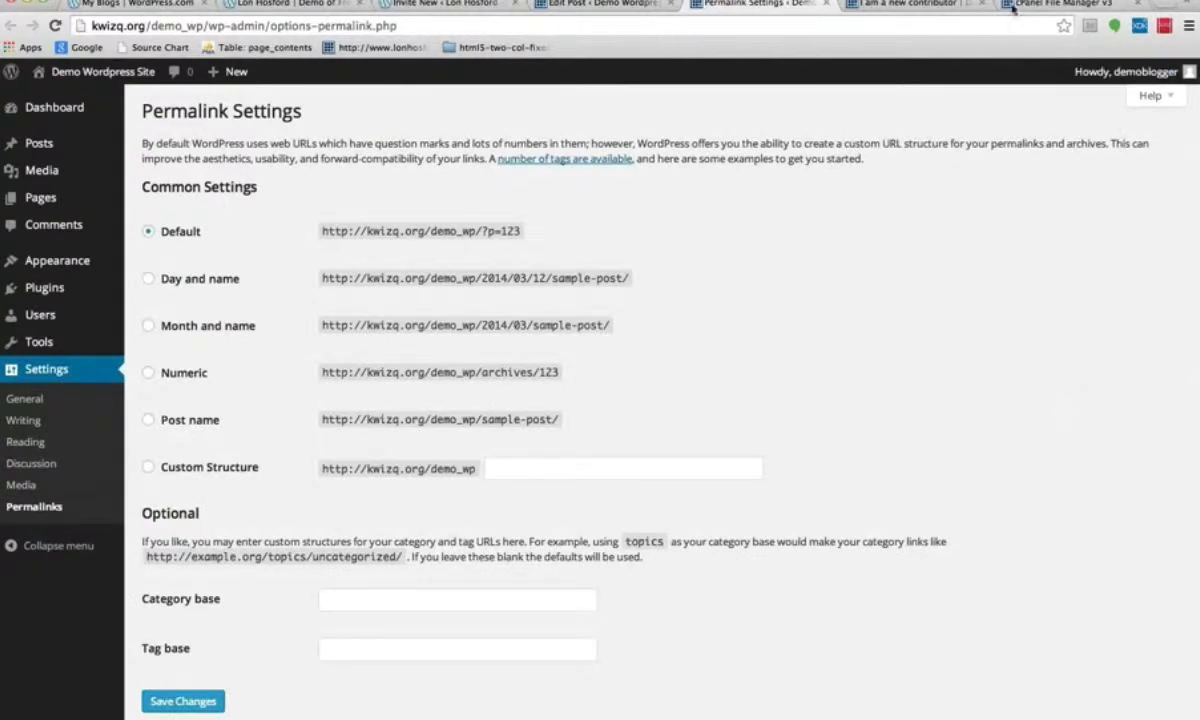
pyautogui.click(826, 4)
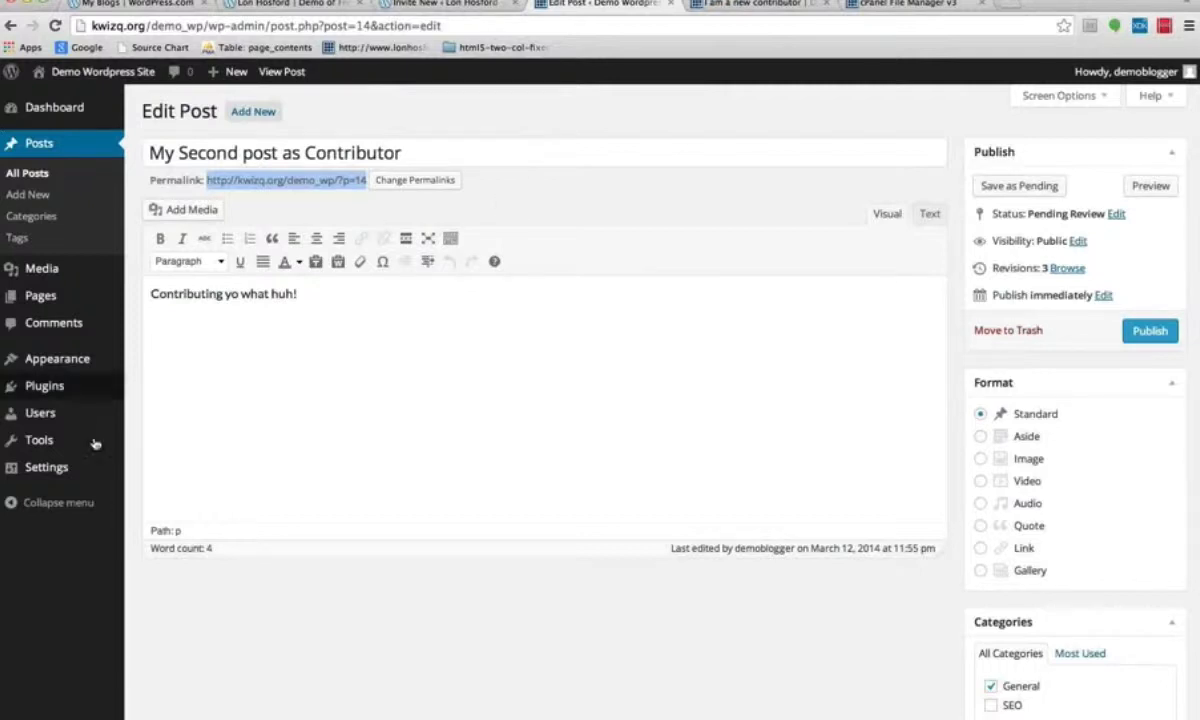
pyautogui.moveTo(44, 473)
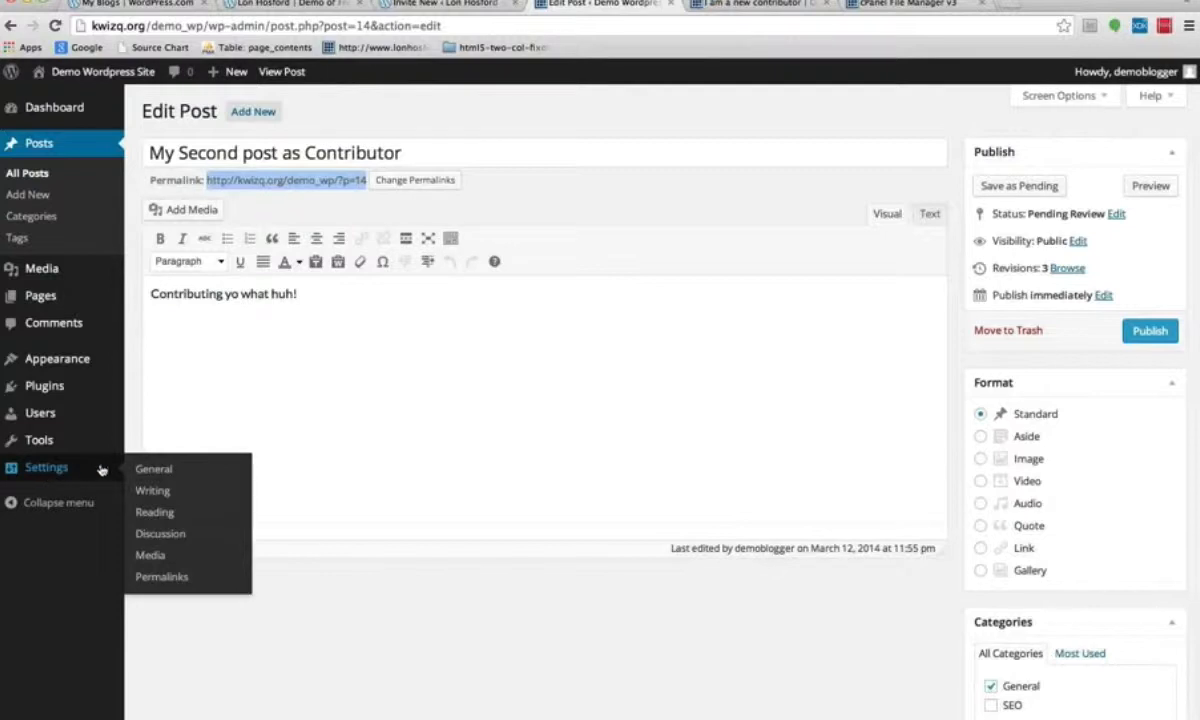
pyautogui.click(175, 580)
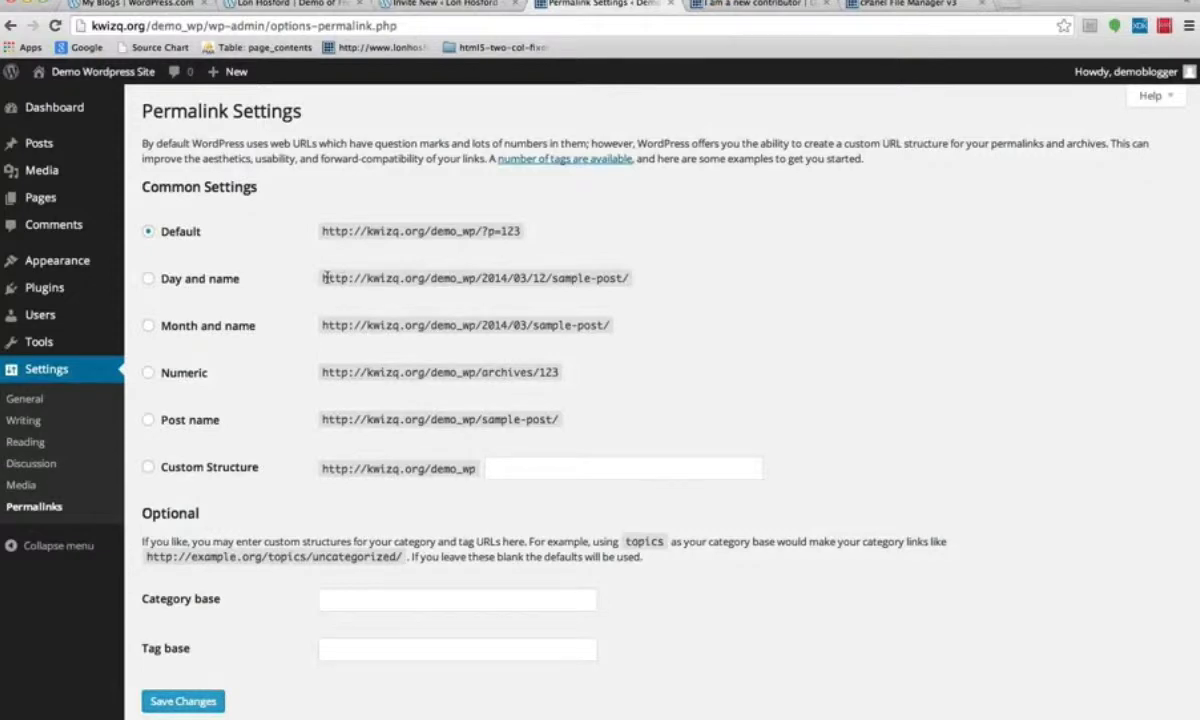
# Step: Set the site's permalink structure to Post name and save the changes
pyautogui.moveTo(324, 278); pyautogui.dragTo(634, 277)
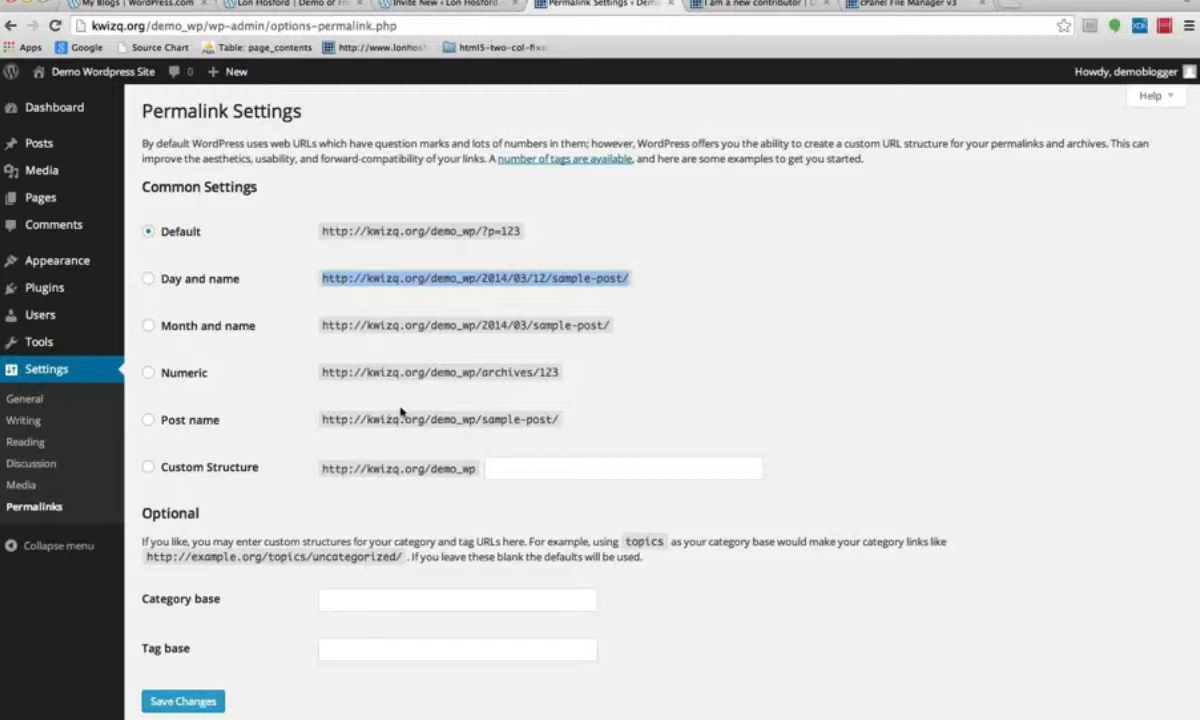
pyautogui.moveTo(321, 418); pyautogui.dragTo(572, 418)
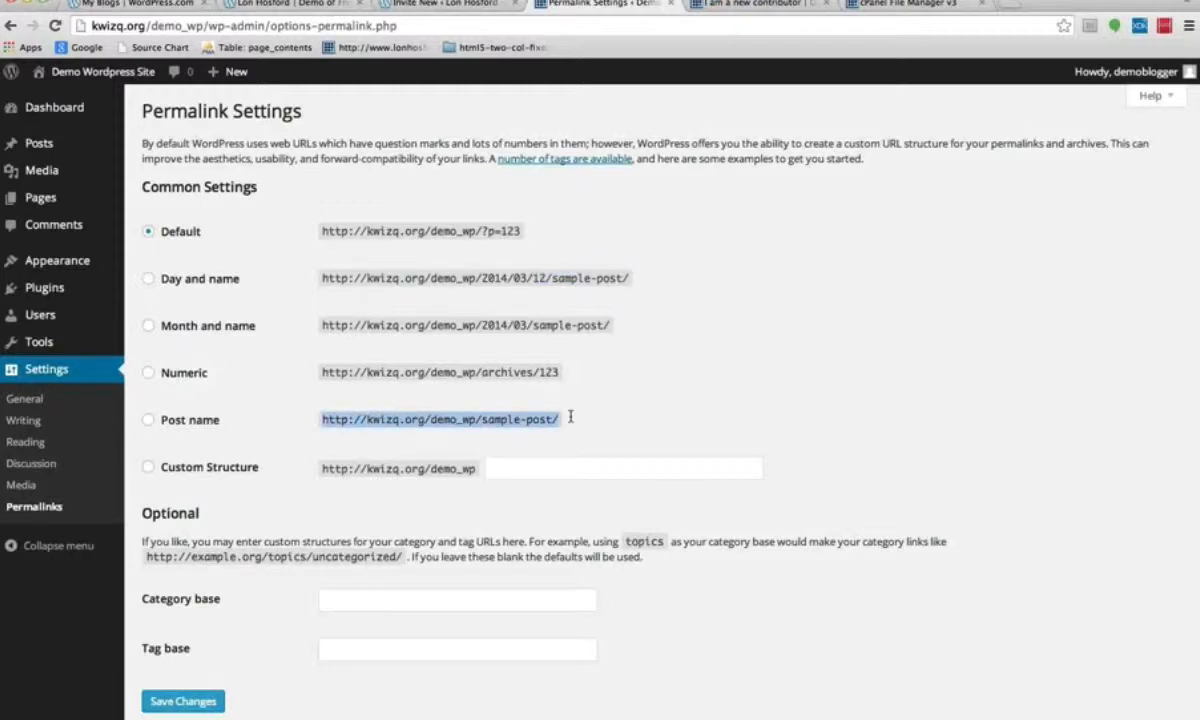
pyautogui.click(436, 427)
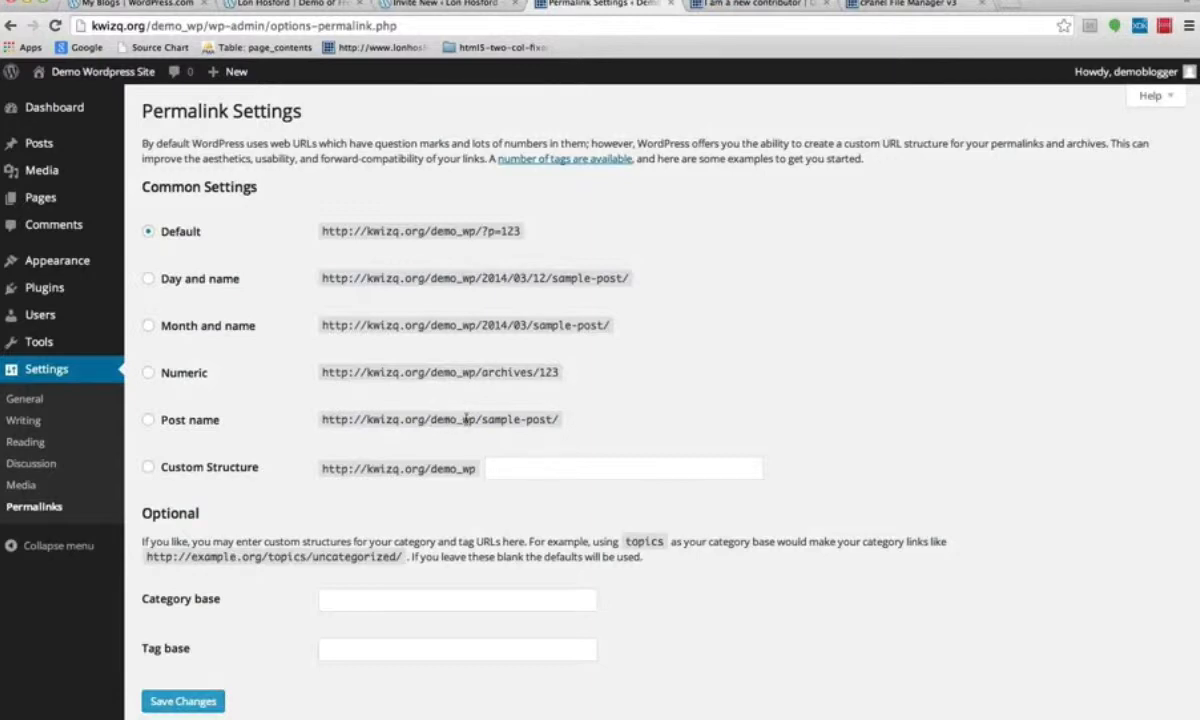
pyautogui.moveTo(482, 419); pyautogui.dragTo(586, 421)
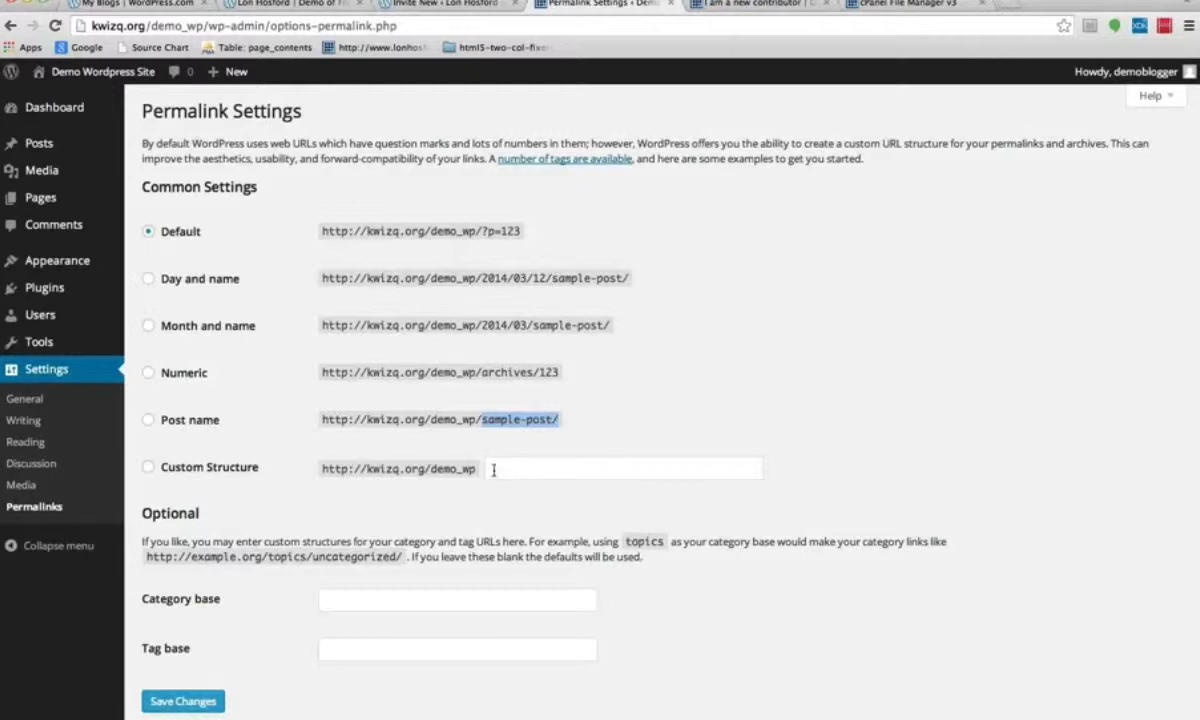
pyautogui.click(148, 420)
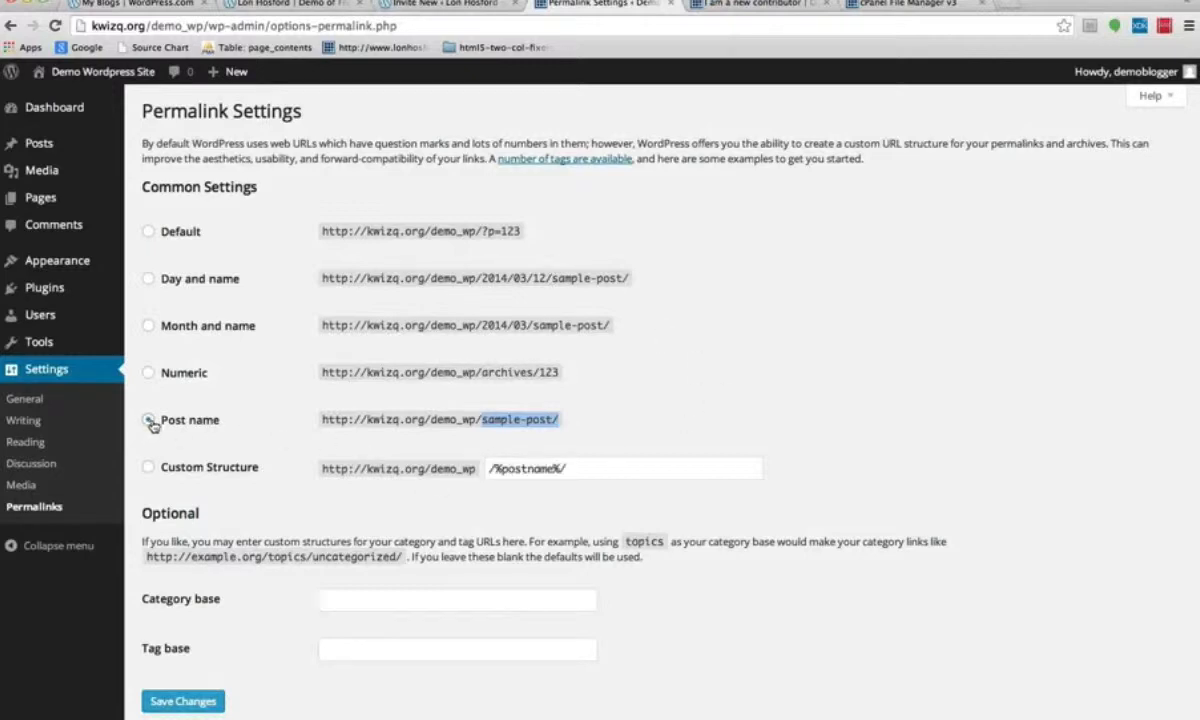
pyautogui.scroll(-2, 201, 437)
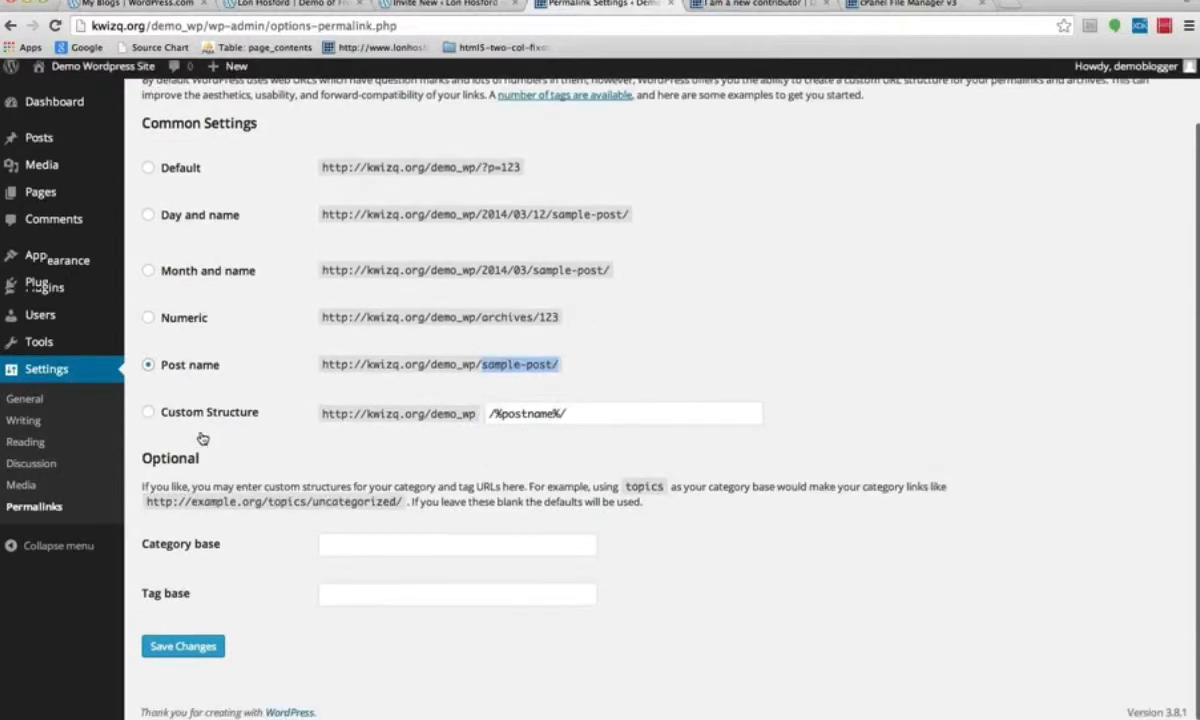
pyautogui.click(183, 644)
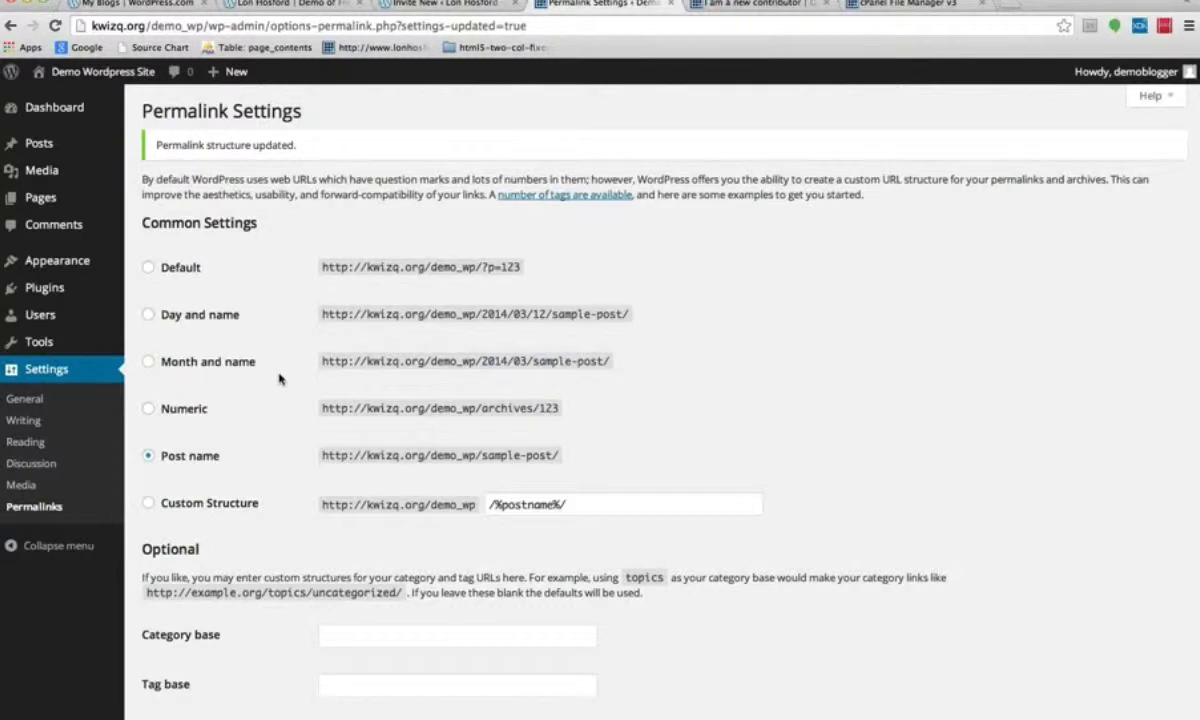
# Step: Open the post "My Second post as Contributor" for editing and examine the editable slug in its permalink
pyautogui.click(30, 142)
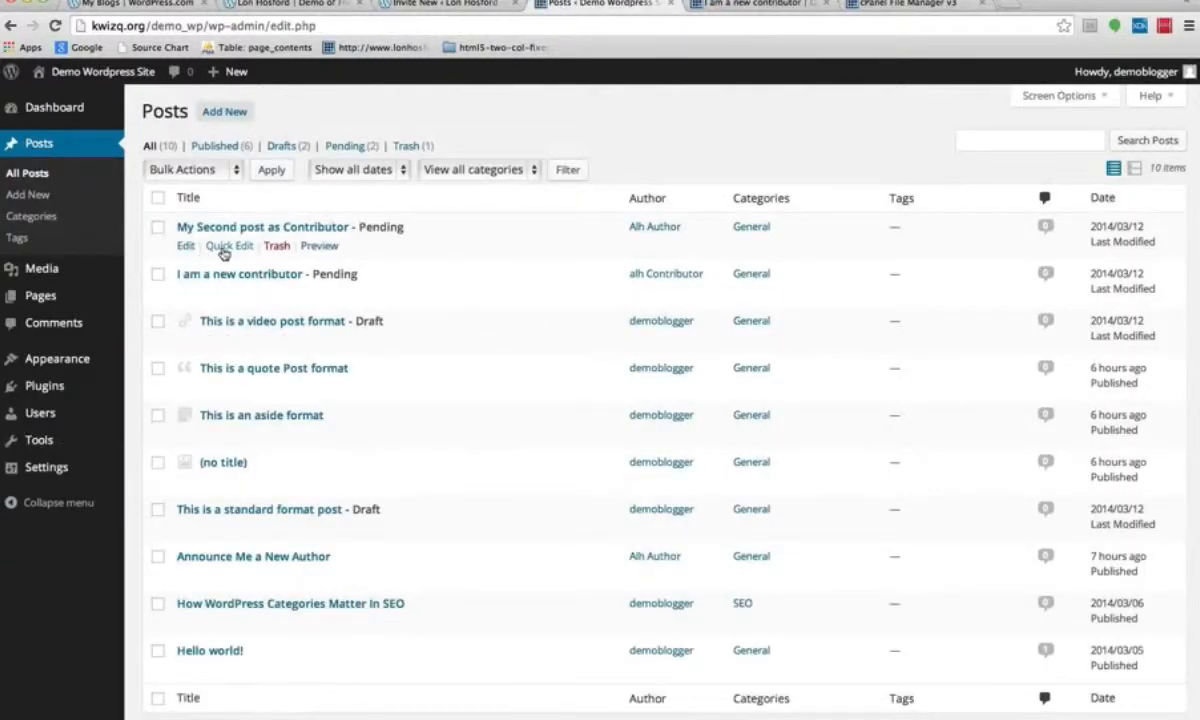
pyautogui.click(187, 247)
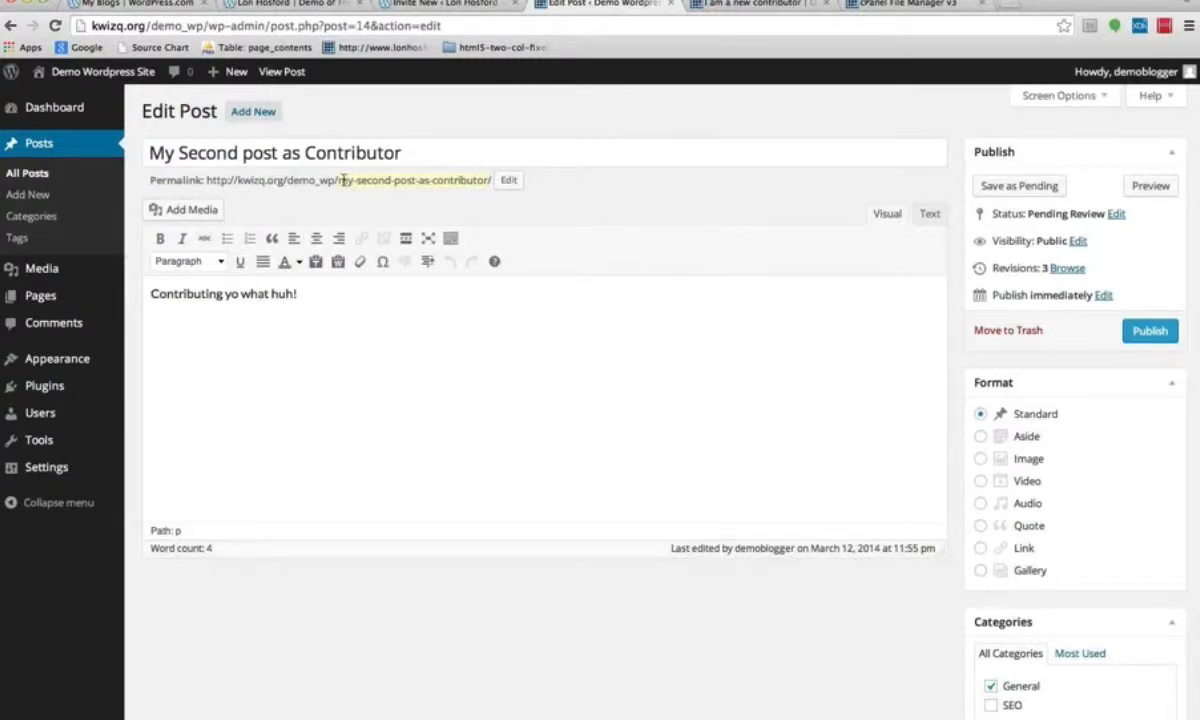
pyautogui.moveTo(339, 181); pyautogui.dragTo(488, 180)
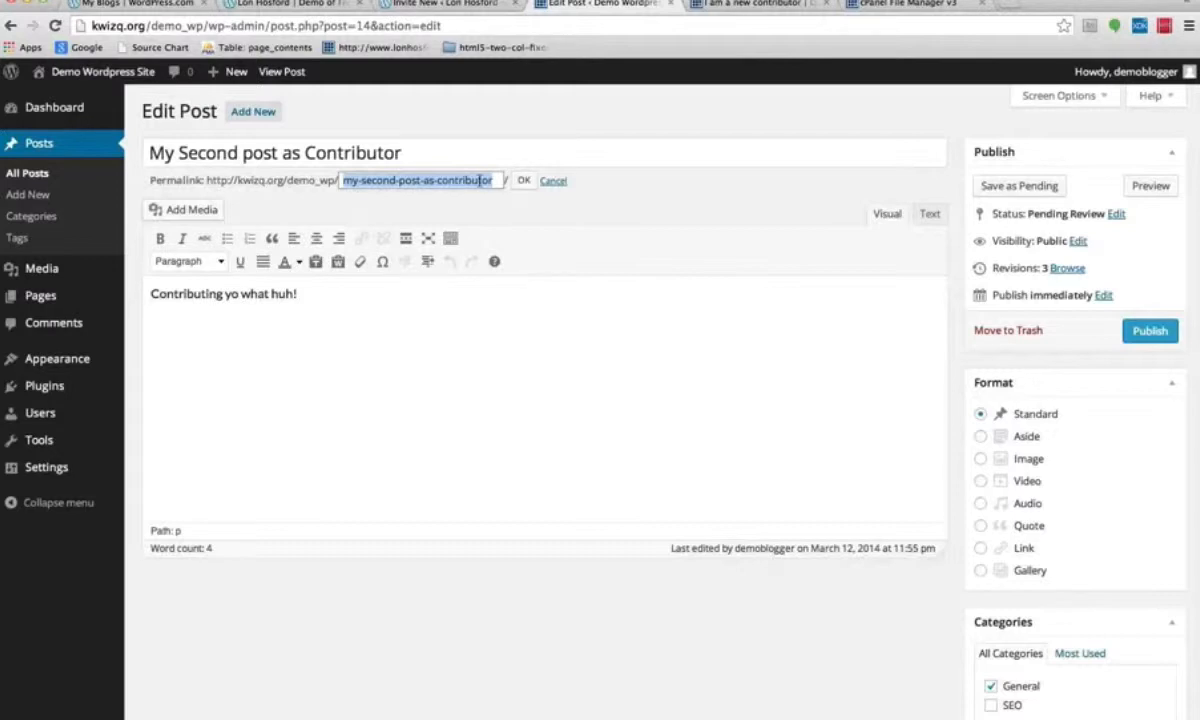
pyautogui.click(458, 212)
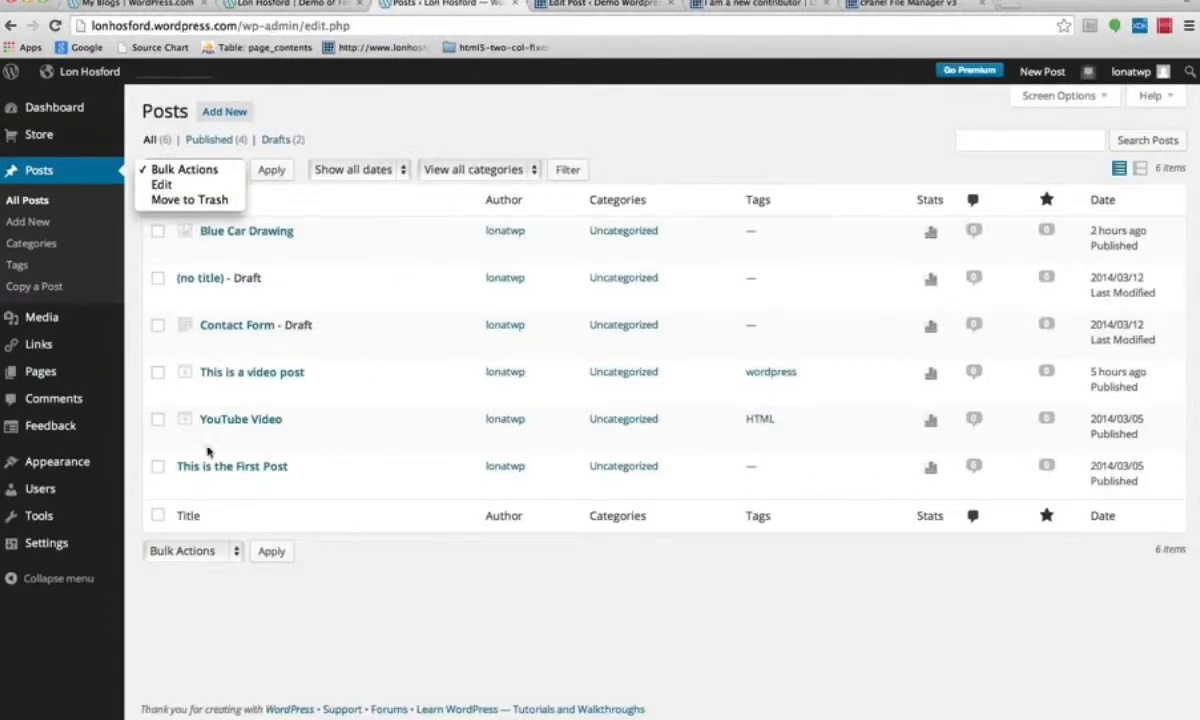
# Step: On the WordPress.com blog, open "This is the First Post" for editing and examine the date part of its permalink
pyautogui.click(225, 332)
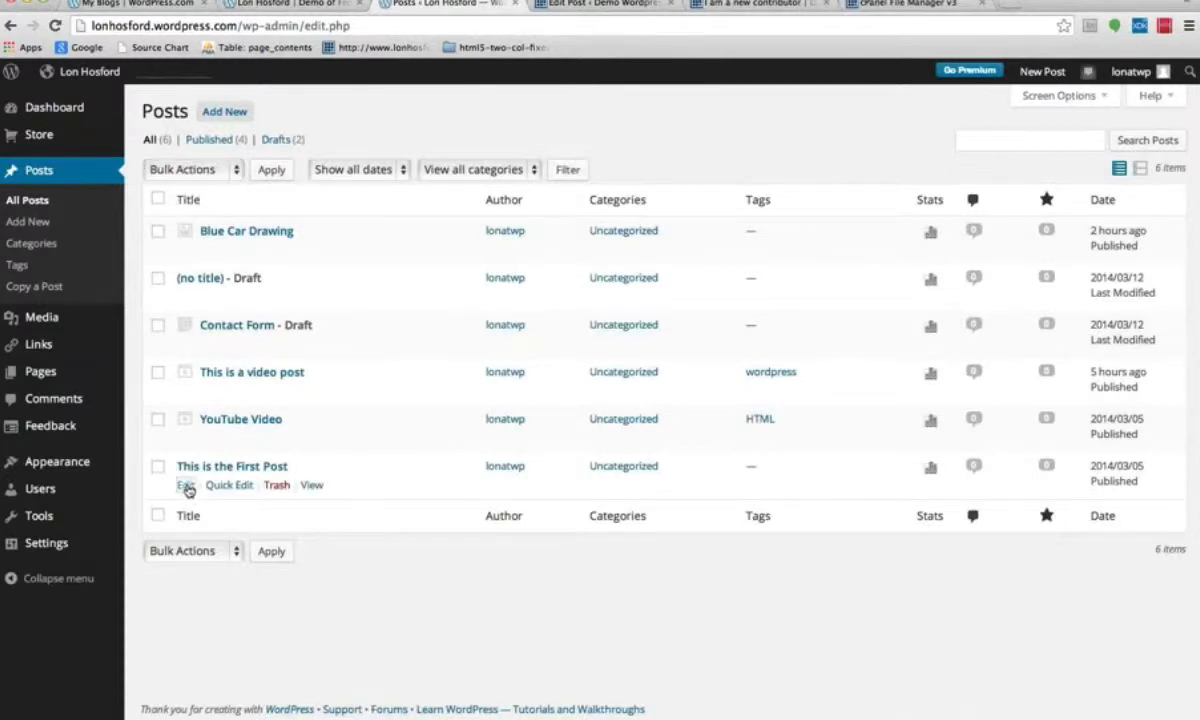
pyautogui.click(186, 487)
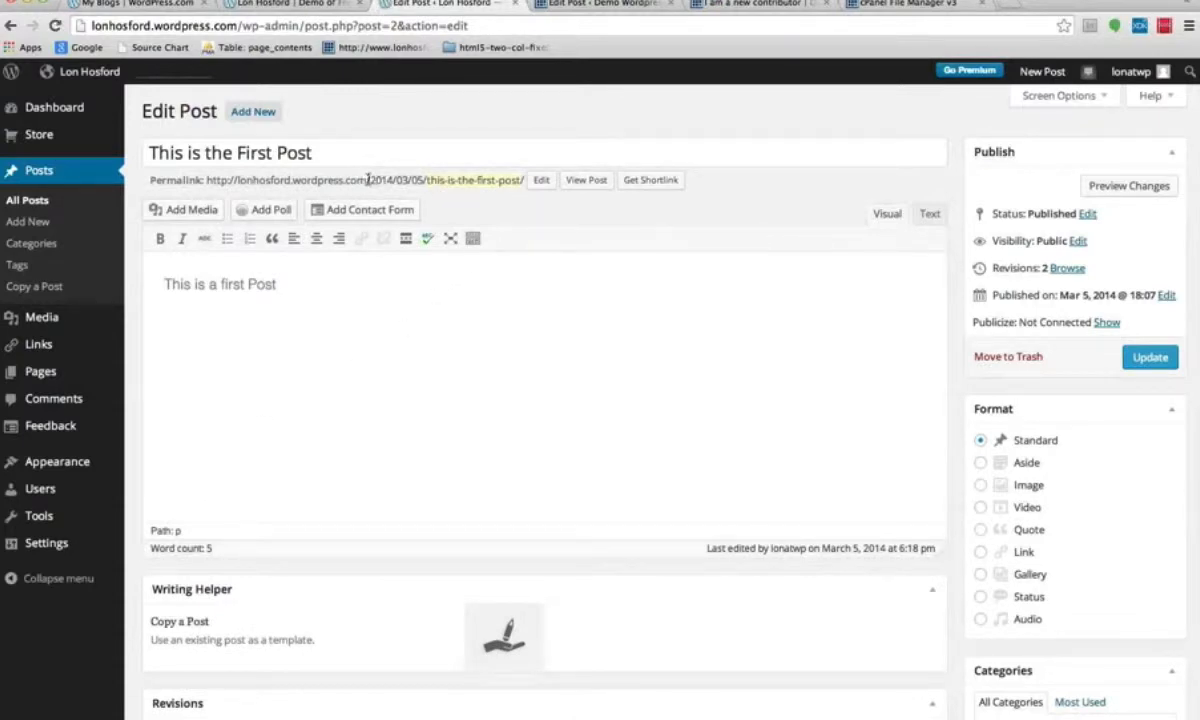
pyautogui.moveTo(368, 180); pyautogui.dragTo(422, 179)
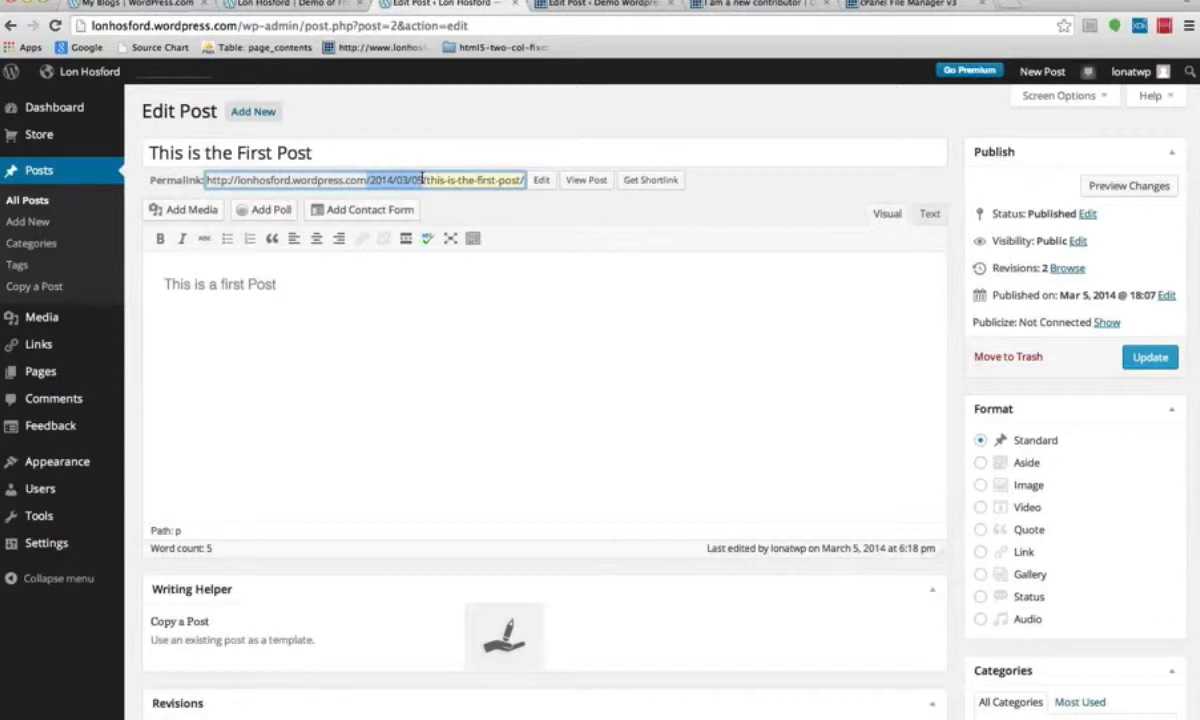
pyautogui.moveTo(422, 179); pyautogui.dragTo(396, 170)
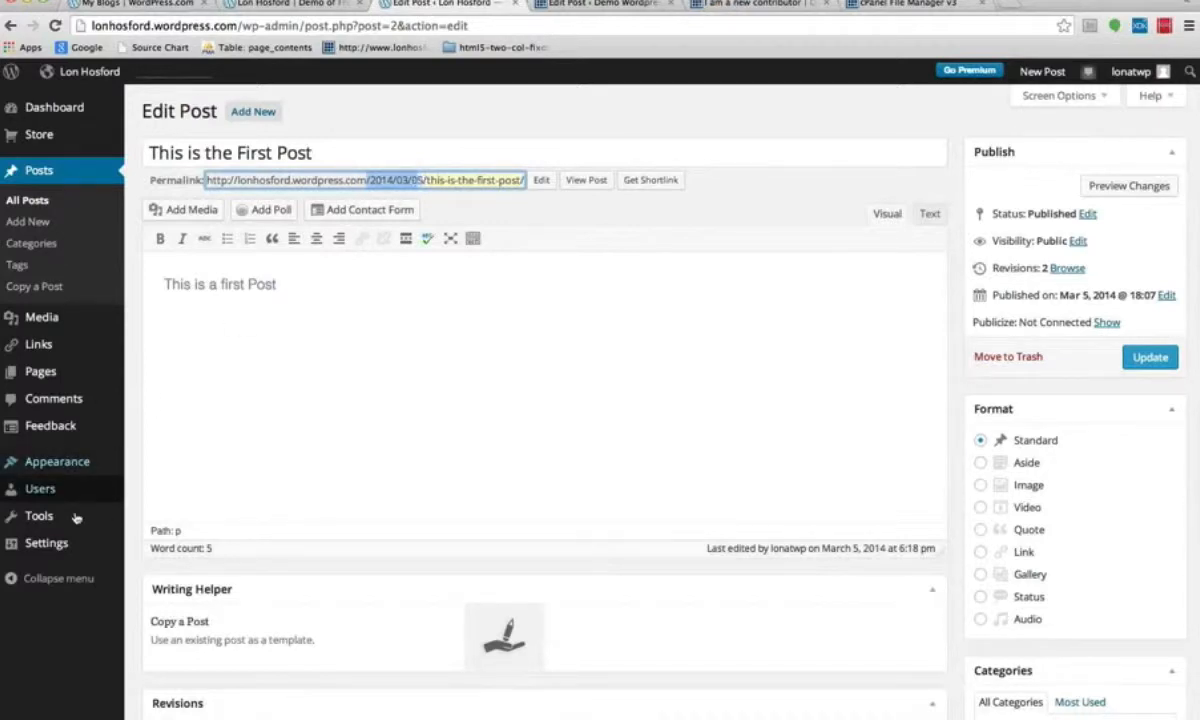
pyautogui.moveTo(47, 566)
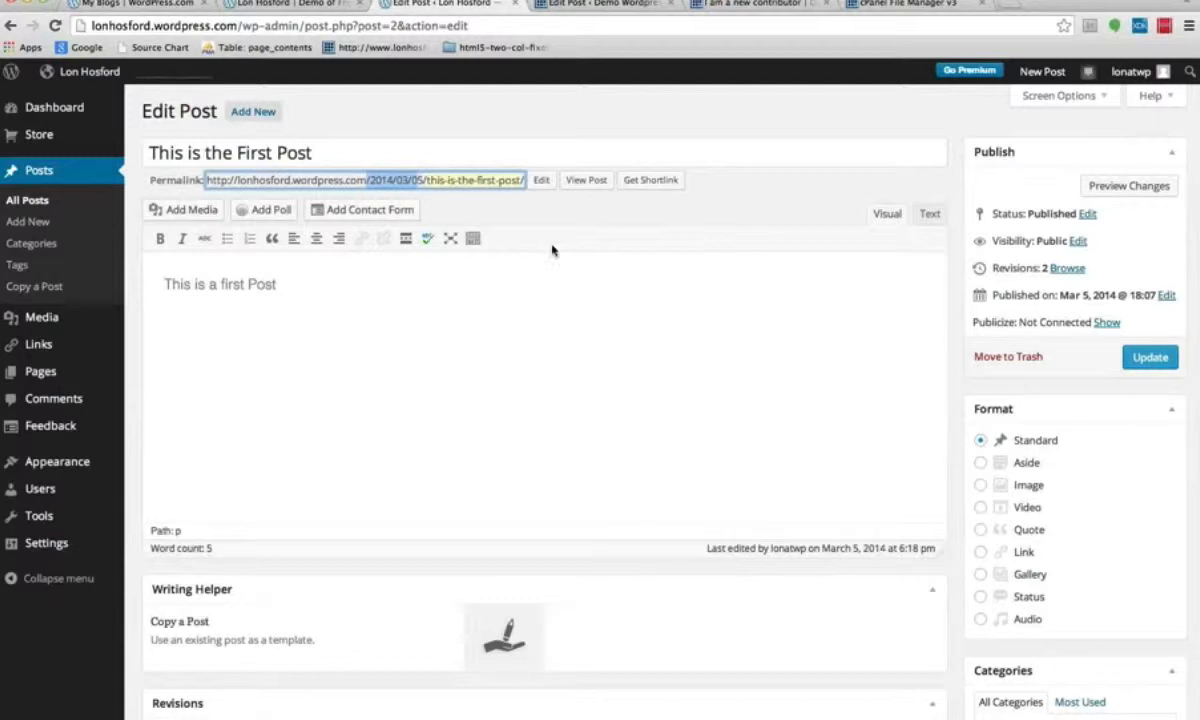
# Step: View the shortlink of "This is the First Post", dismiss it, and compare the post's title with its permalink
pyautogui.click(655, 184)
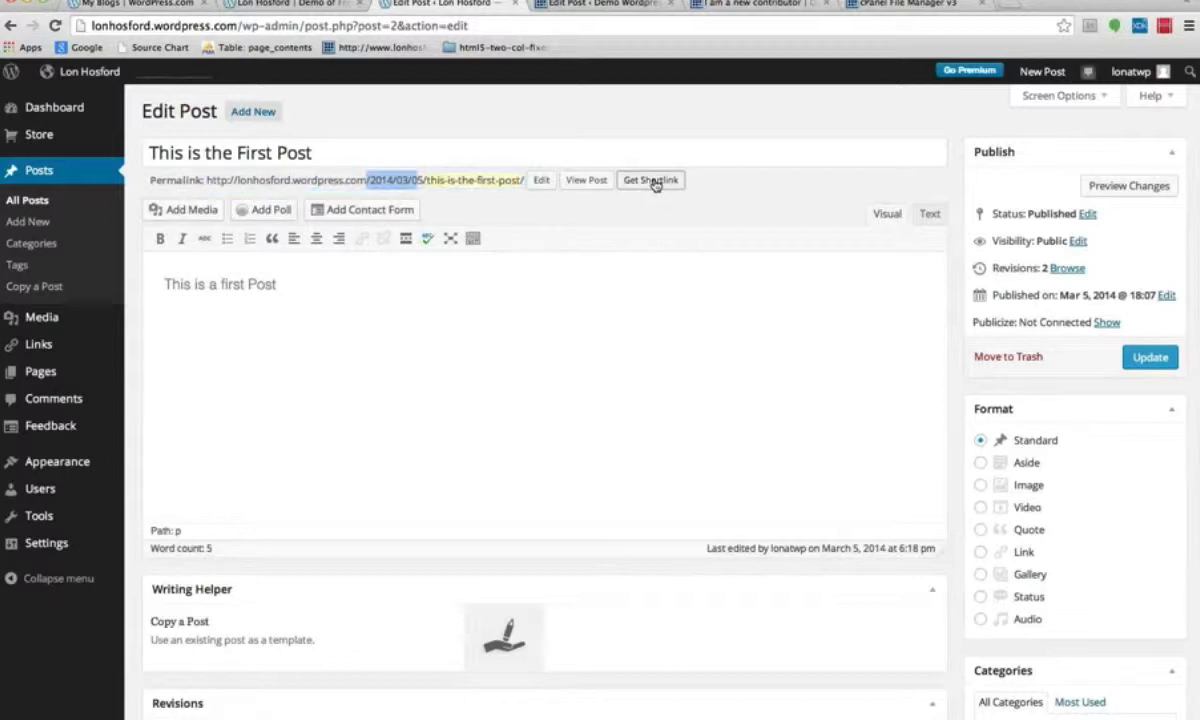
pyautogui.click(655, 184)
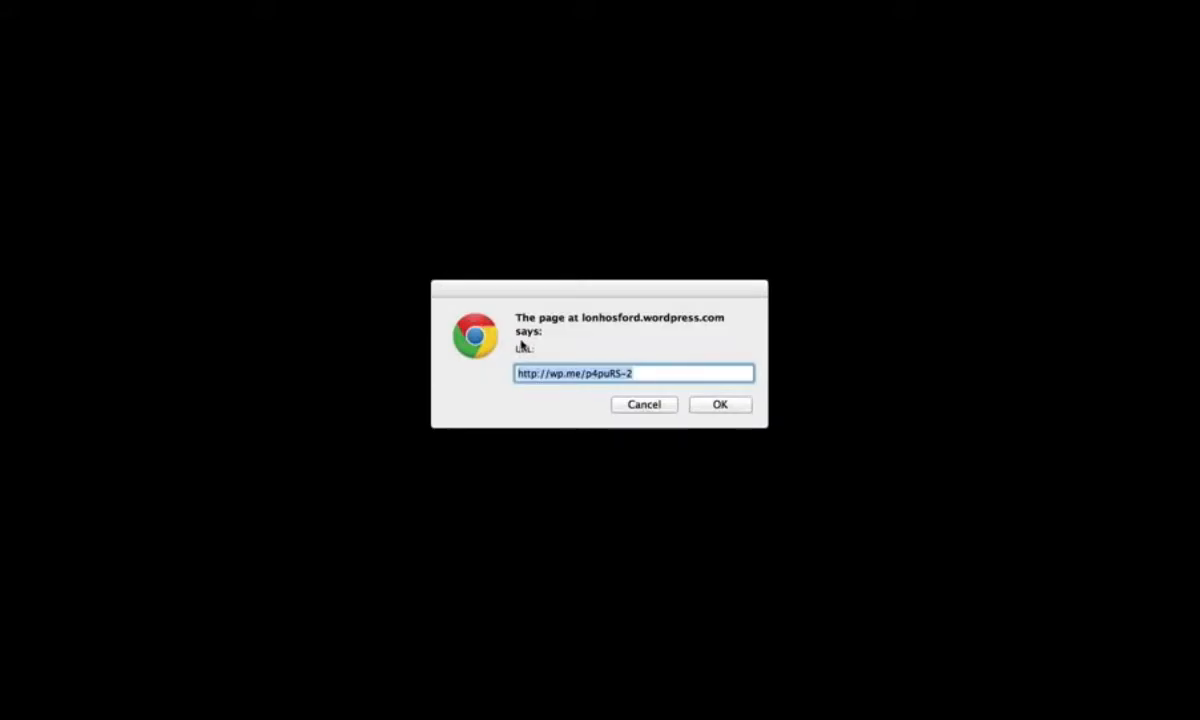
pyautogui.click(650, 406)
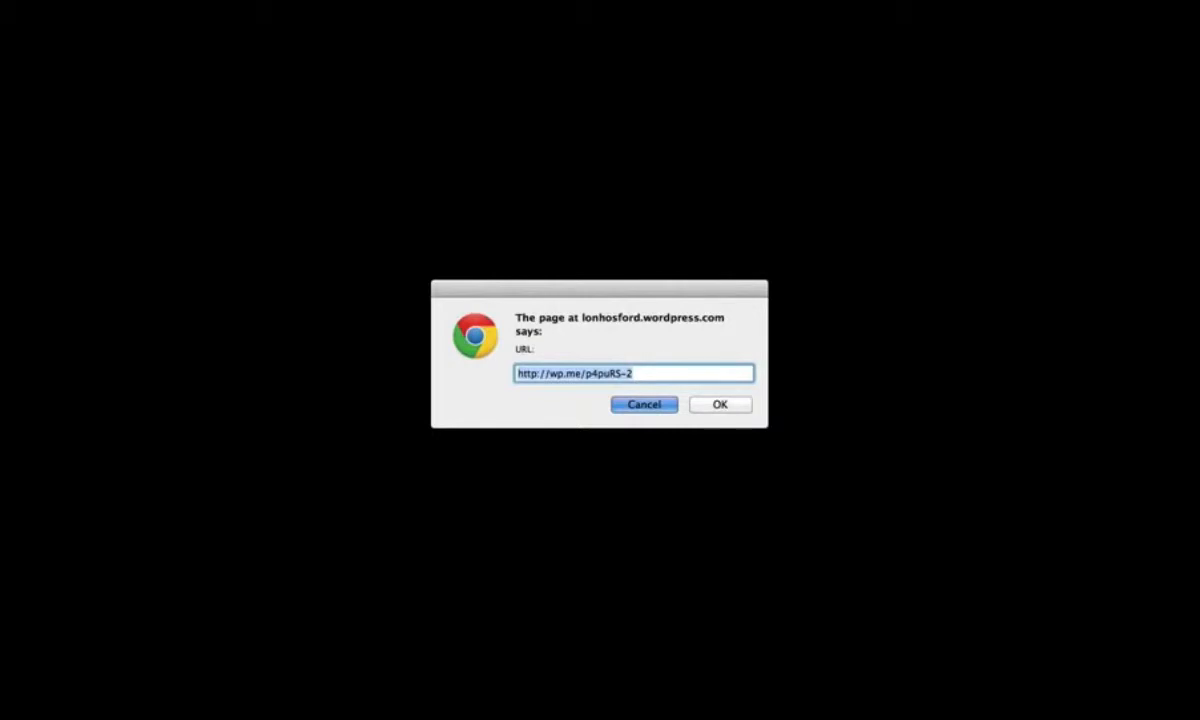
pyautogui.click(644, 405)
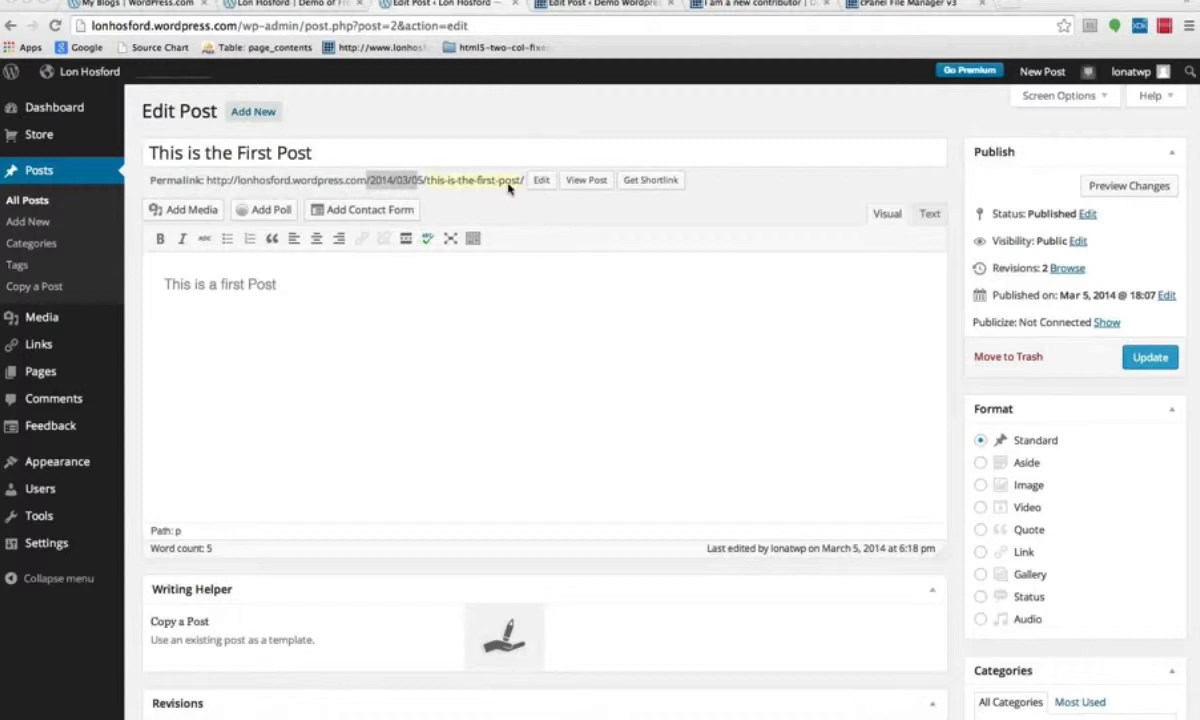
pyautogui.moveTo(327, 152); pyautogui.dragTo(148, 153)
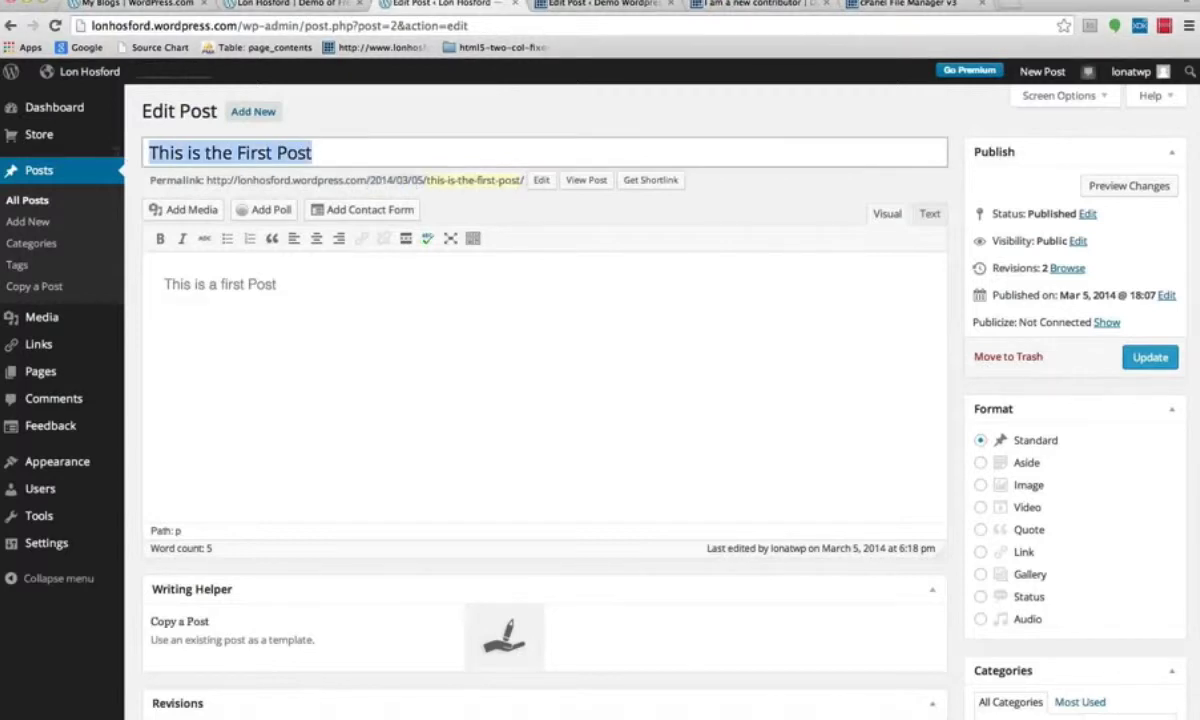
pyautogui.click(338, 155)
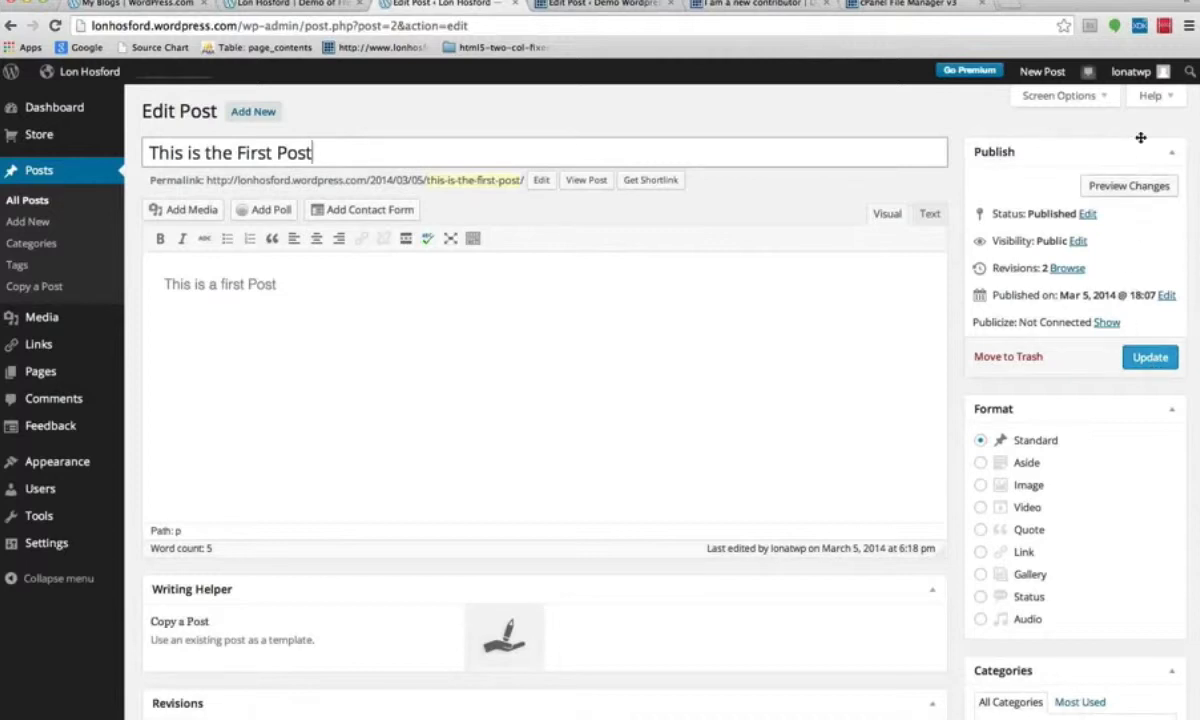
# Step: Expand the post's publish date, visibility and status settings and examine the available options without changing them
pyautogui.moveTo(1131, 71)
pyautogui.click(1164, 299)
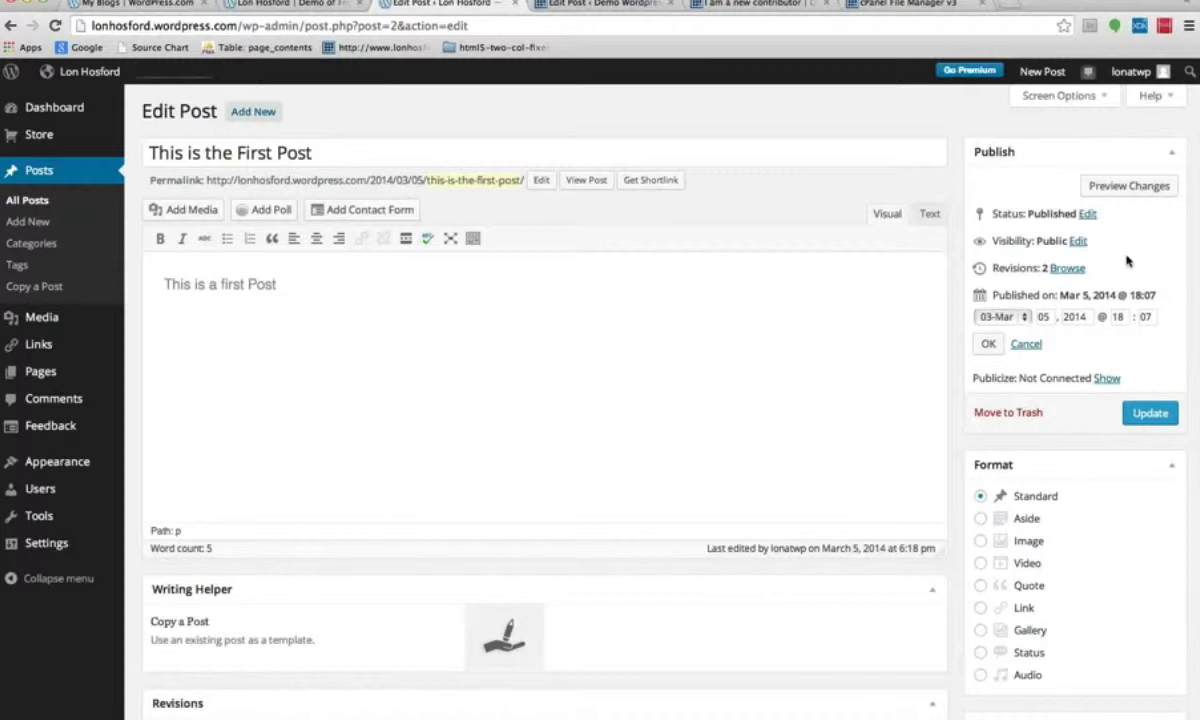
pyautogui.click(1078, 241)
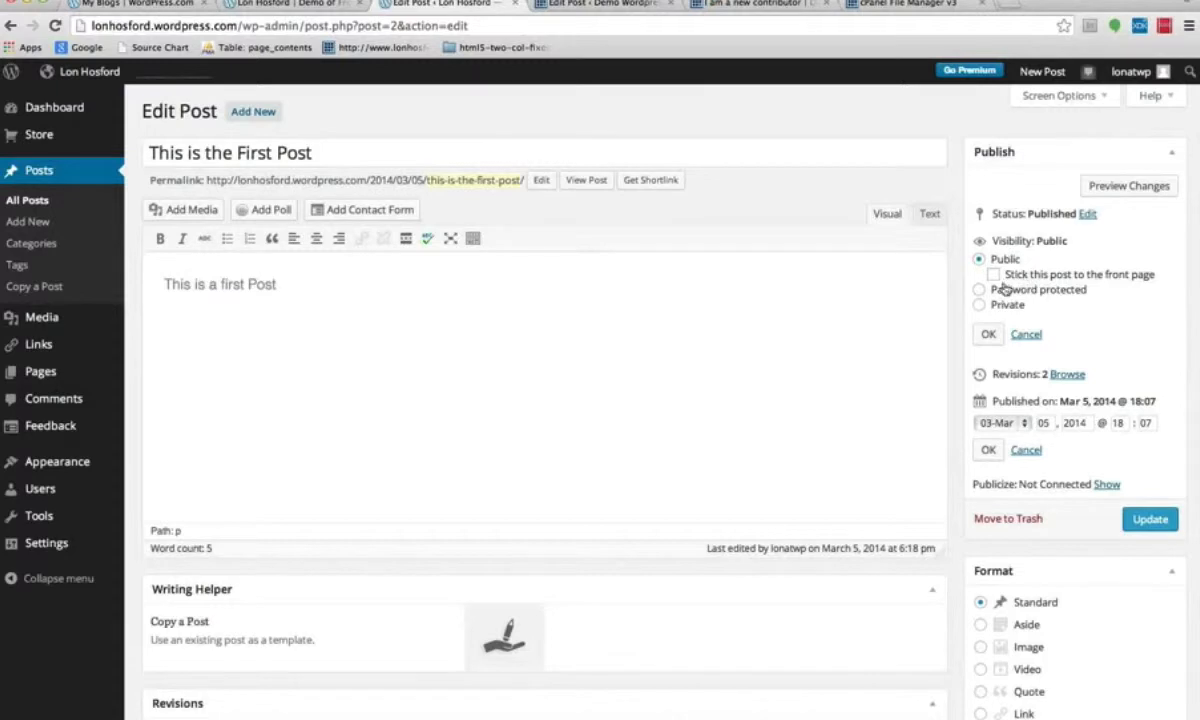
pyautogui.click(1087, 214)
pyautogui.click(1030, 237)
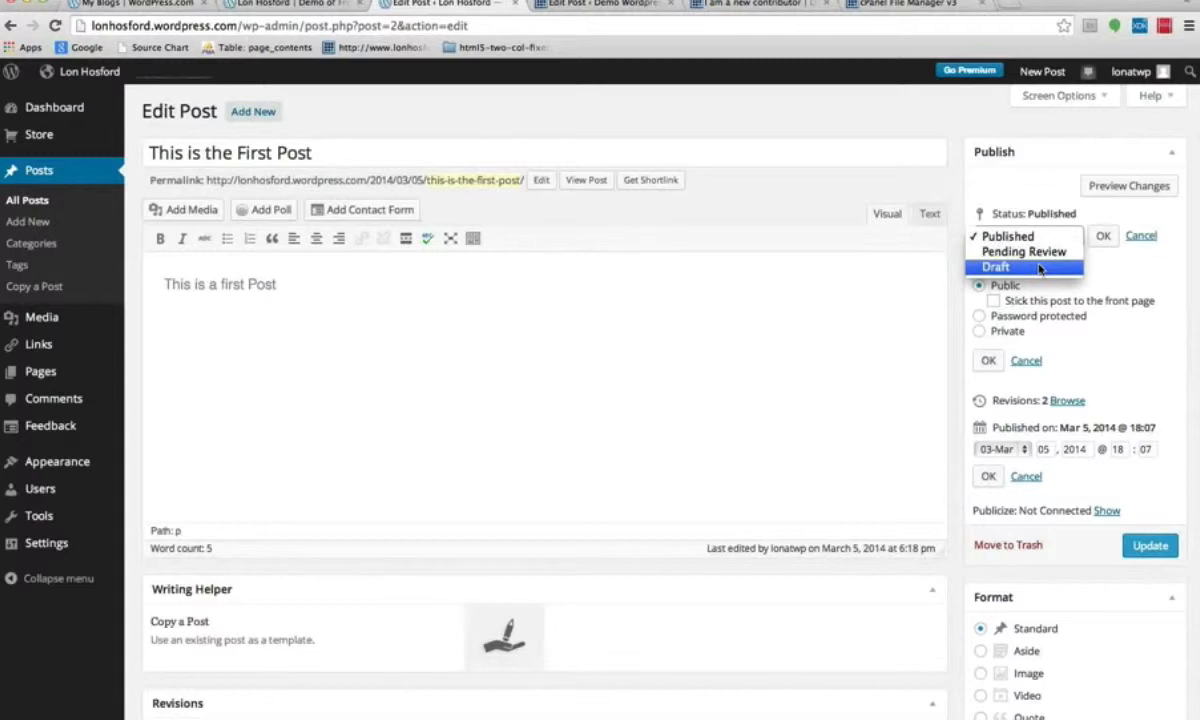
pyautogui.click(1136, 267)
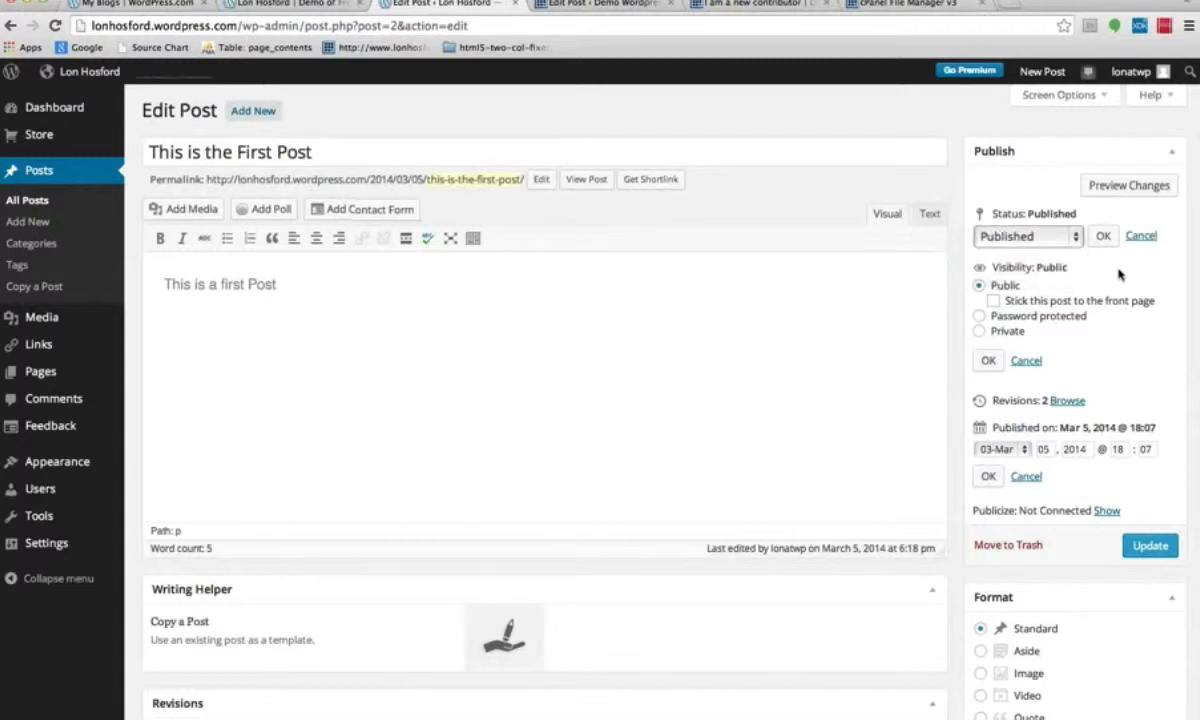
pyautogui.scroll(-1, 1118, 275)
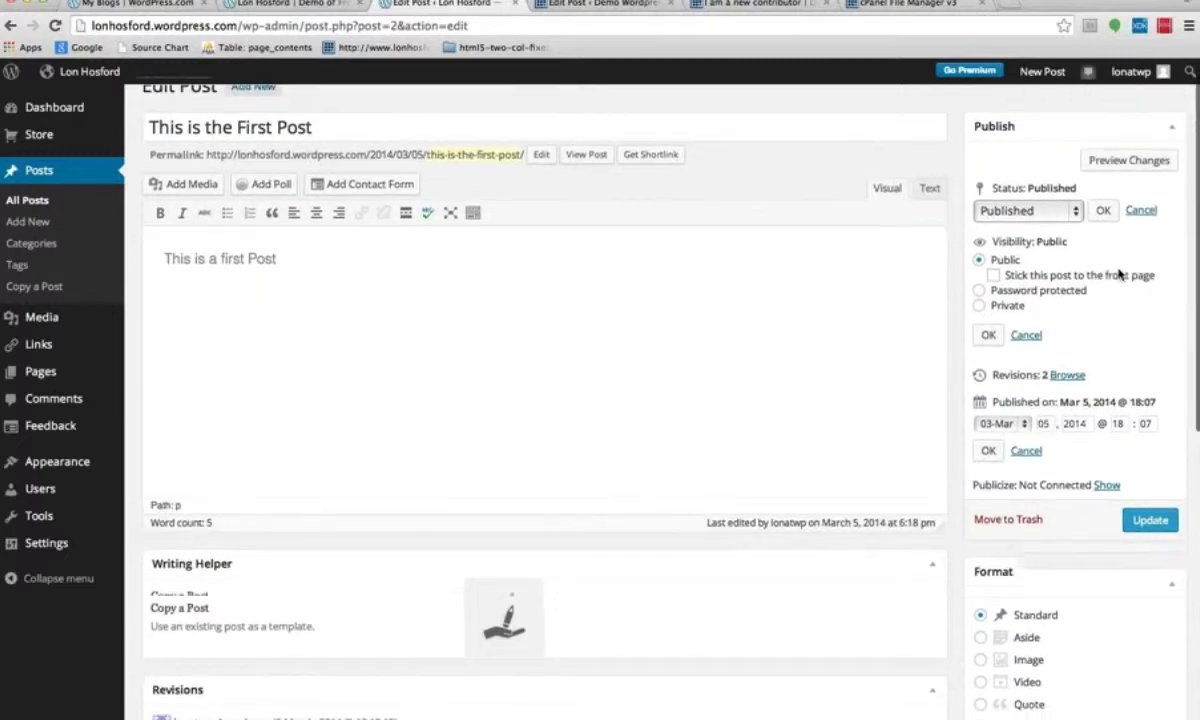
pyautogui.scroll(1, 1120, 271)
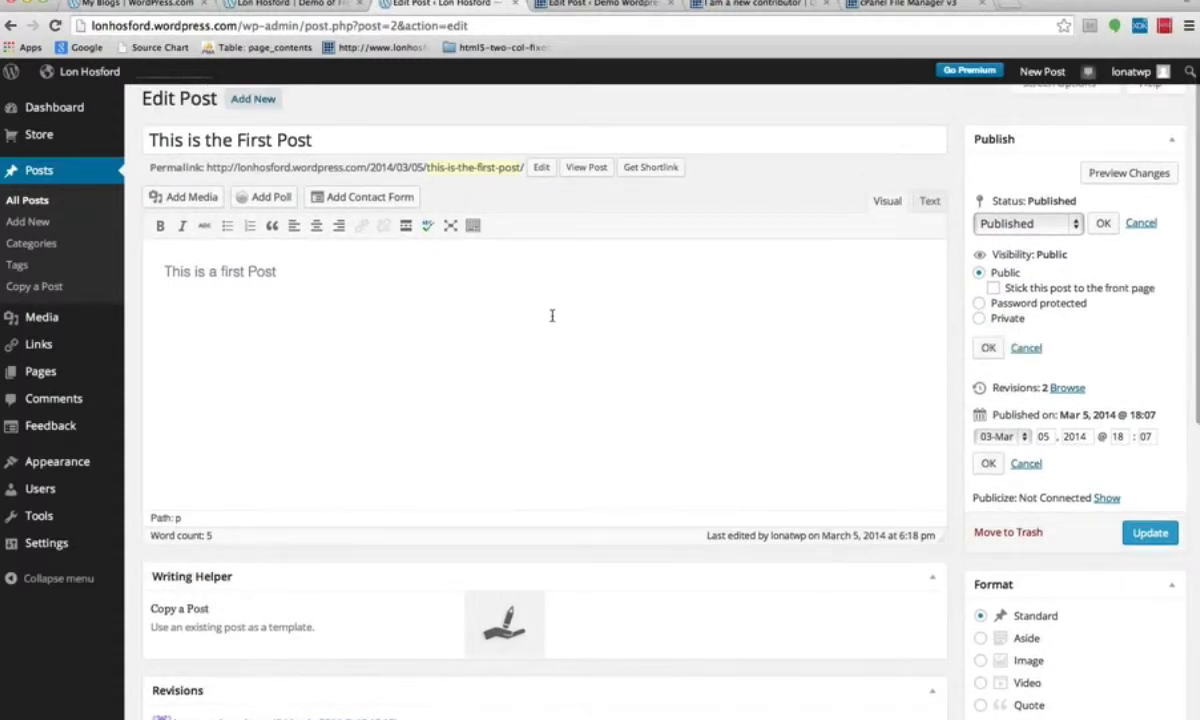